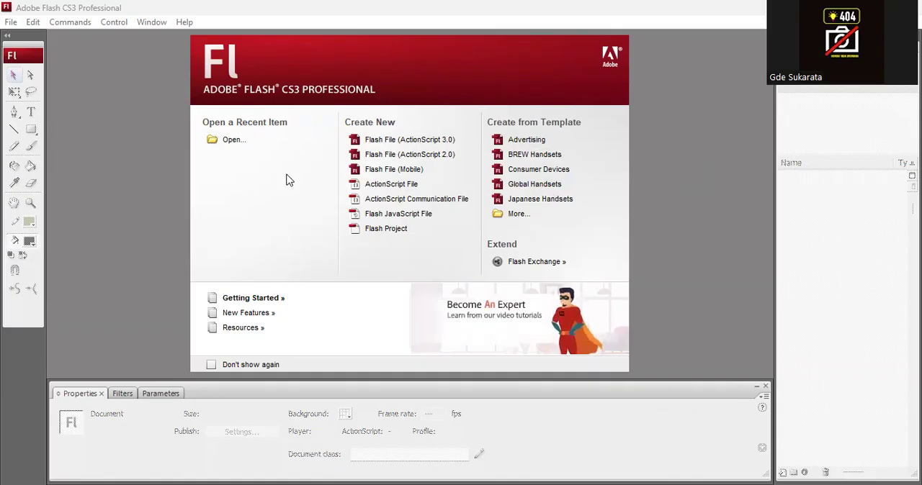
# - Create a new Flash File (ActionScript 2.0) document
pyautogui.click(437, 157)
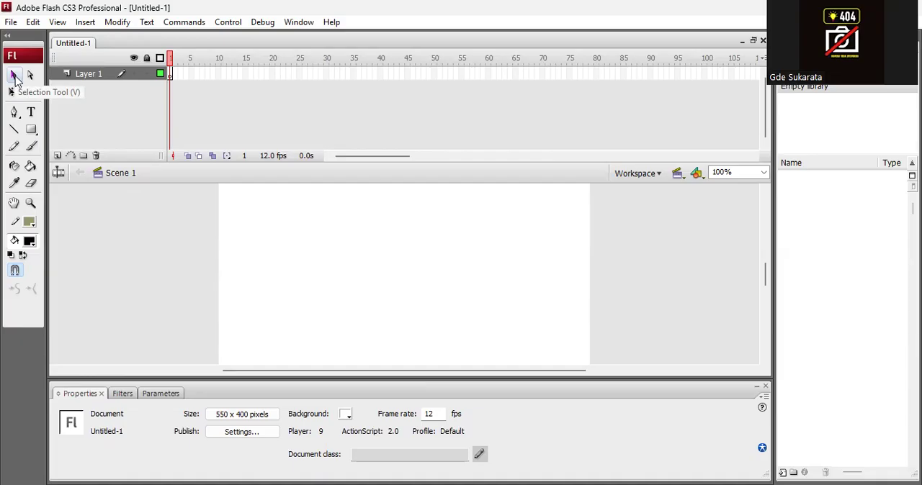
pyautogui.click(14, 80)
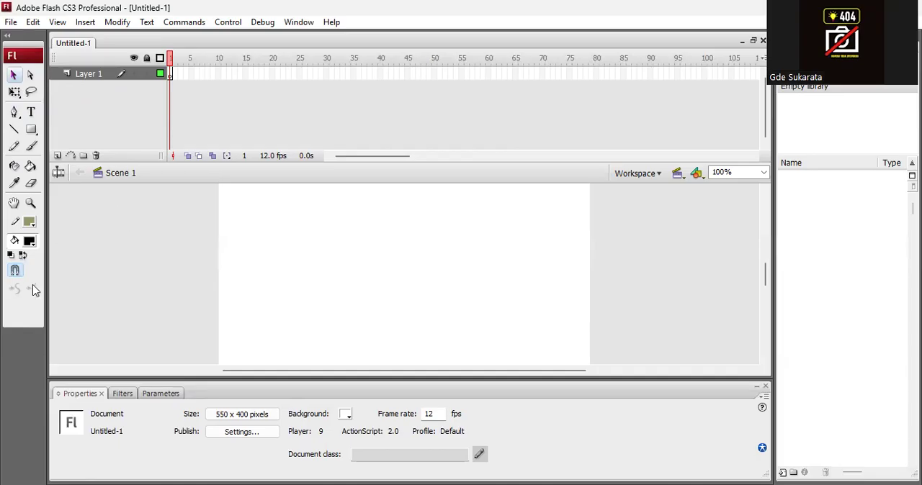
# - With Object Drawing enabled, draw a black square about 83.5 px wide near the stage's upper-left corner using the Rectangle Tool
pyautogui.click(31, 132)
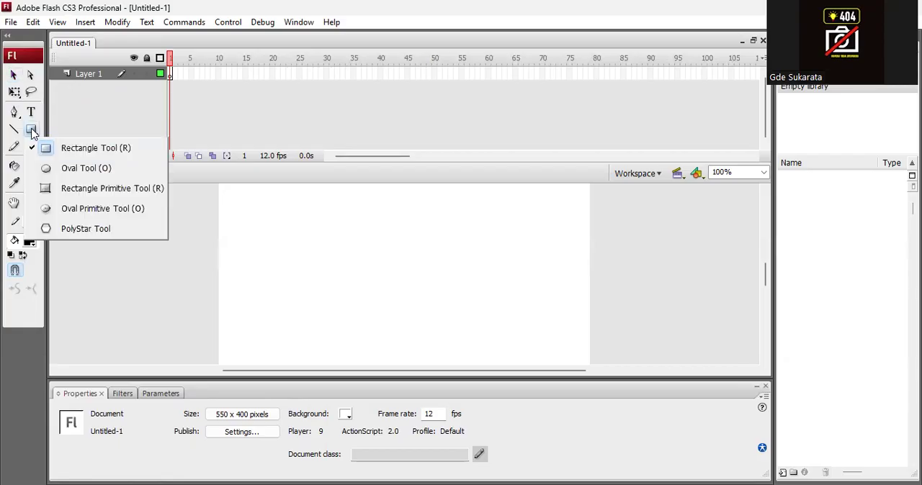
pyautogui.click(108, 151)
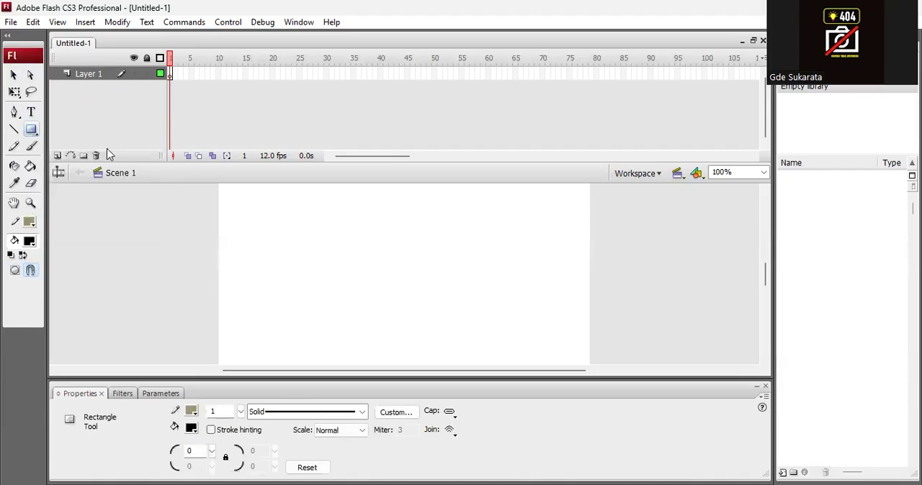
pyautogui.click(15, 272)
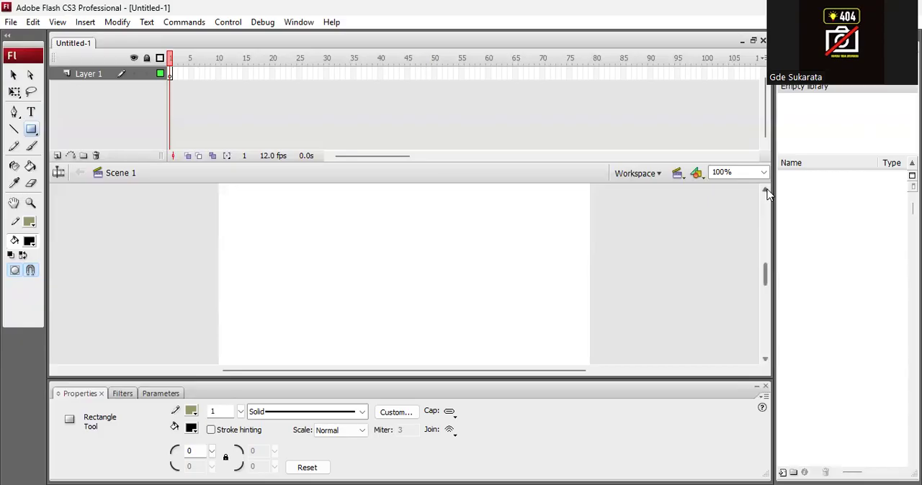
pyautogui.click(764, 191)
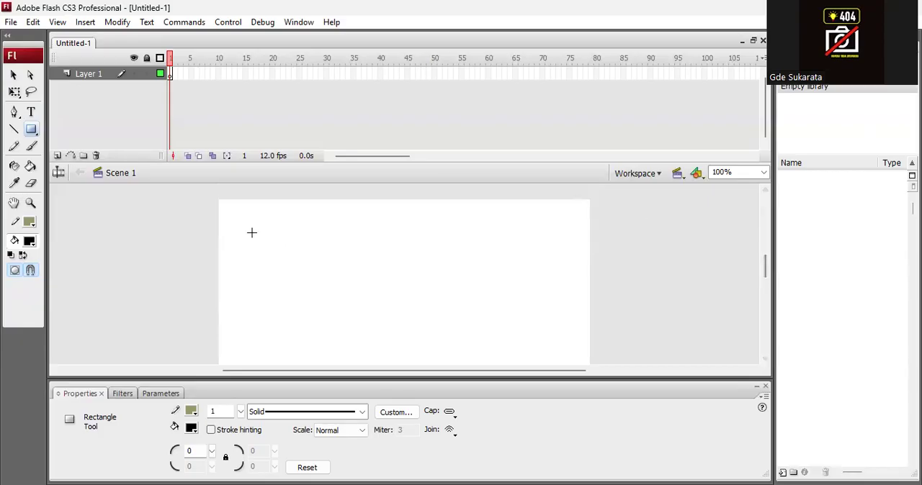
pyautogui.moveTo(234, 215); pyautogui.dragTo(291, 271)
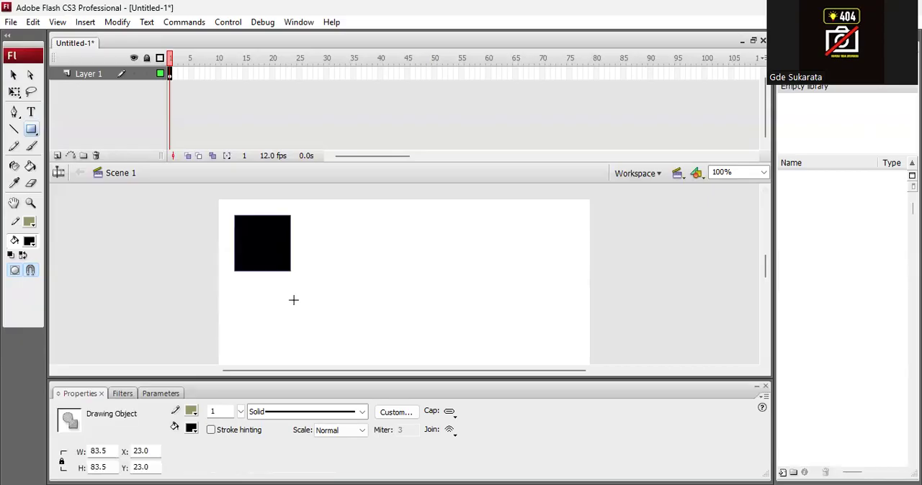
# - Reposition the black square to about X 18, Y 26 on the stage
pyautogui.click(13, 75)
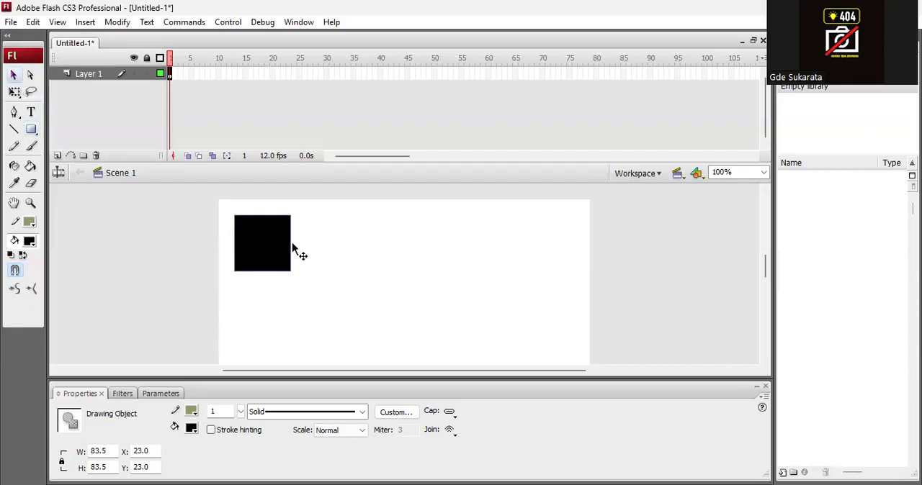
pyautogui.moveTo(267, 250); pyautogui.dragTo(335, 288)
pyautogui.moveTo(263, 252); pyautogui.dragTo(262, 251)
pyautogui.moveTo(267, 250)
pyautogui.mouseDown()
pyautogui.moveTo(326, 255)
pyautogui.moveTo(268, 244)
pyautogui.mouseUp()
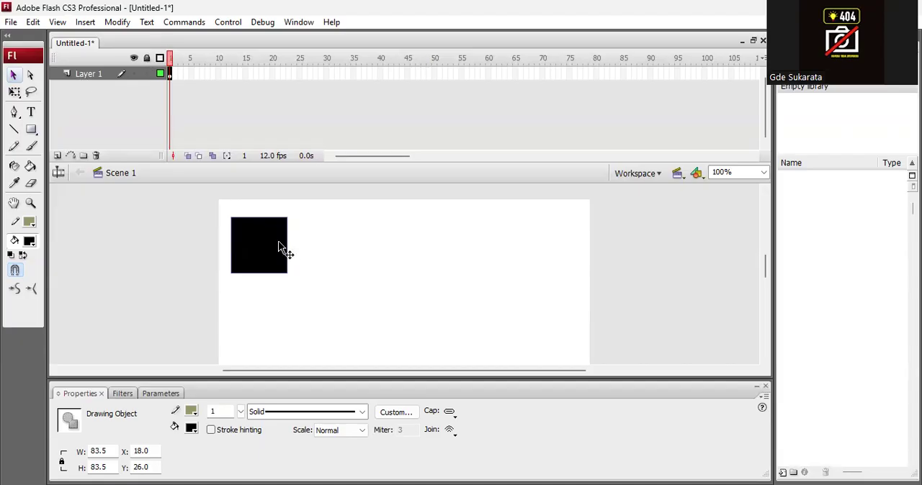
# - Rename Layer 1 as kotakhitam
pyautogui.doubleClick(85, 75)
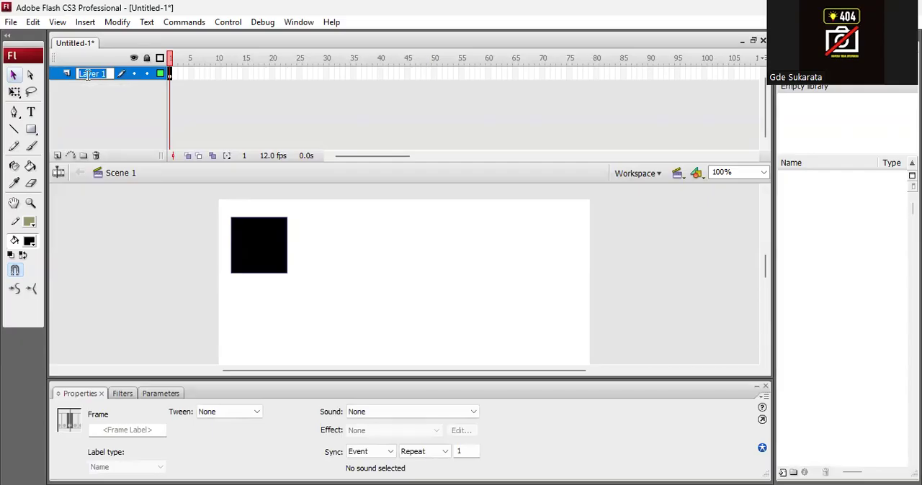
pyautogui.write('ko')
pyautogui.write('takhitam')
pyautogui.press('Return')
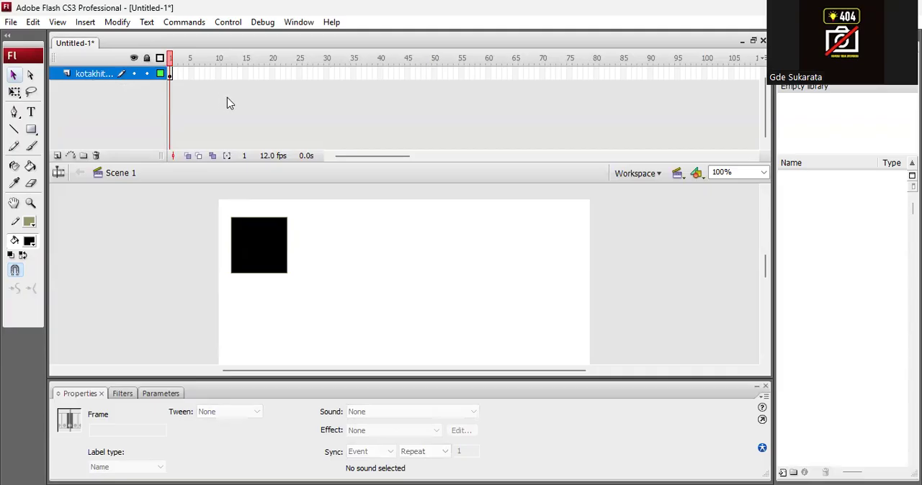
# - Insert a keyframe at frame 2 and move the square there to about X 29, Y 59
pyautogui.click(256, 245)
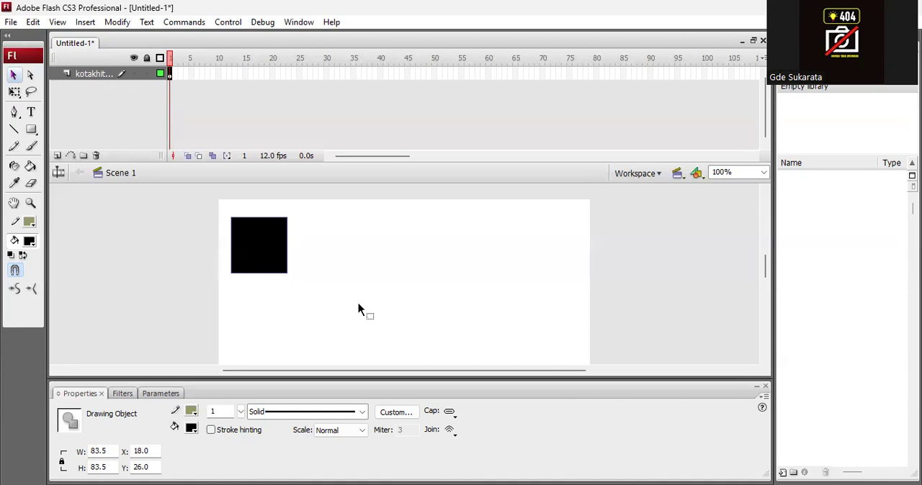
pyautogui.press('F6')
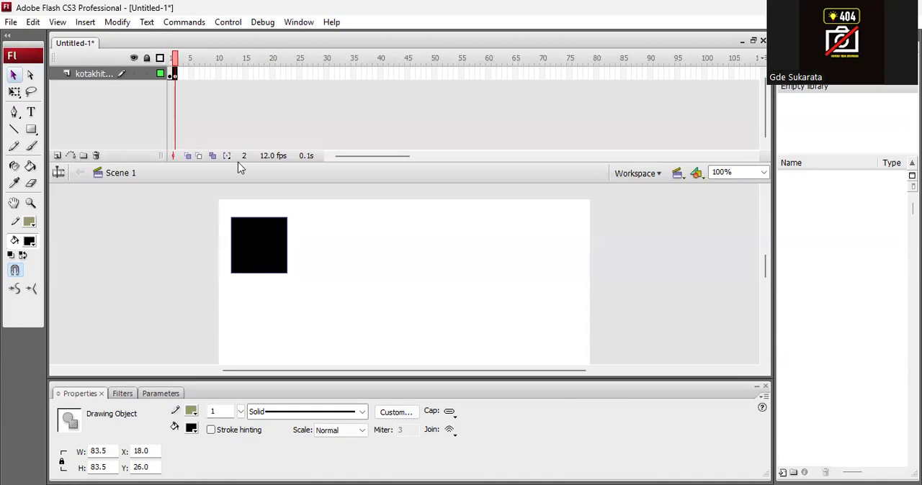
pyautogui.moveTo(177, 59); pyautogui.dragTo(172, 57)
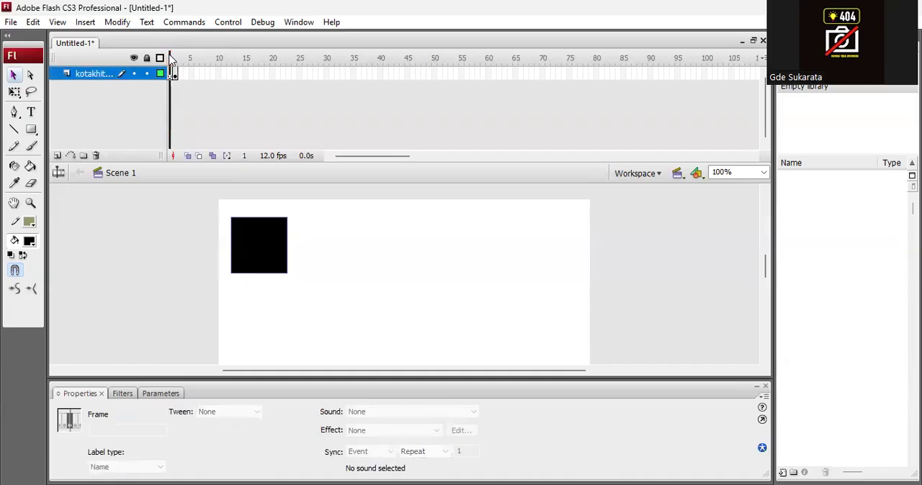
pyautogui.click(177, 75)
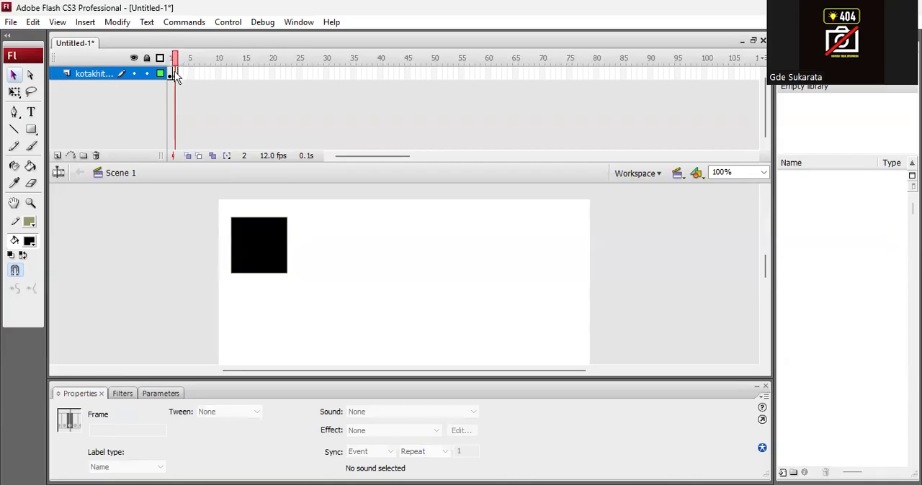
pyautogui.click(172, 72)
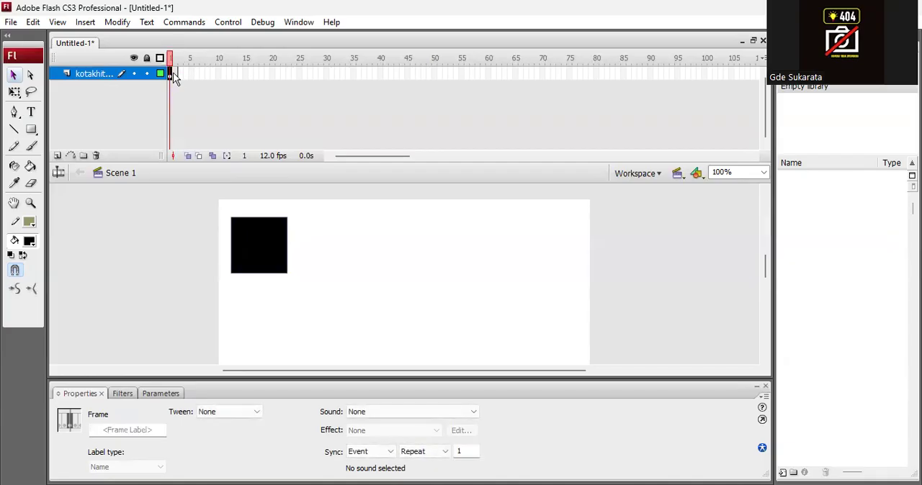
pyautogui.click(175, 75)
pyautogui.click(170, 75)
pyautogui.click(174, 75)
pyautogui.moveTo(261, 240); pyautogui.dragTo(267, 267)
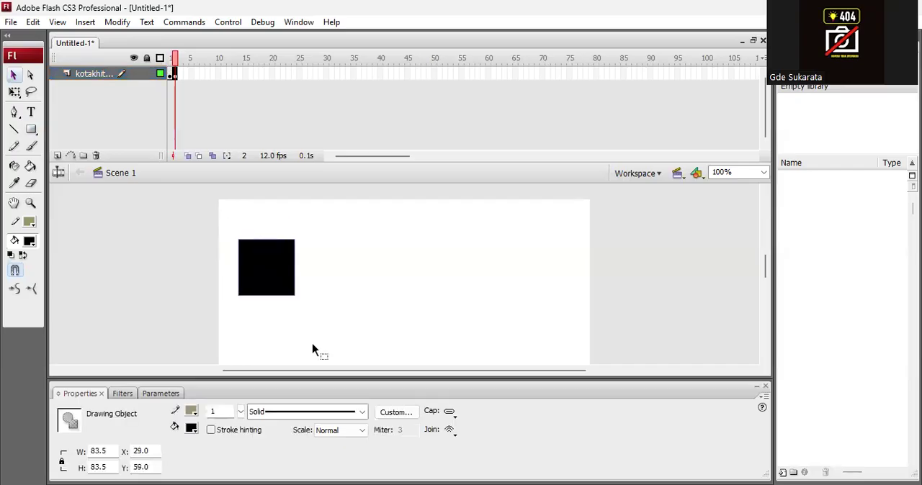
# - Compare frames 1 and 2, then insert a keyframe at frame 3 and move the square slightly upward there
pyautogui.click(171, 63)
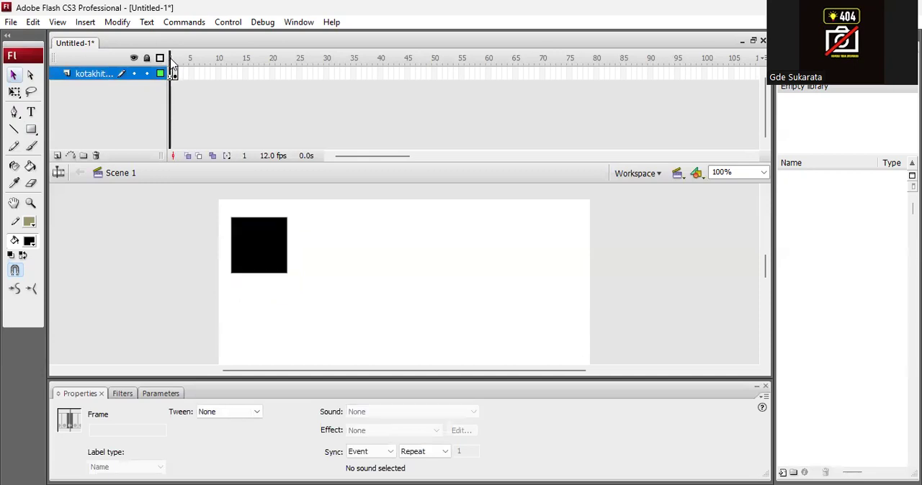
pyautogui.click(174, 64)
pyautogui.moveTo(174, 61); pyautogui.dragTo(175, 69)
pyautogui.click(175, 73)
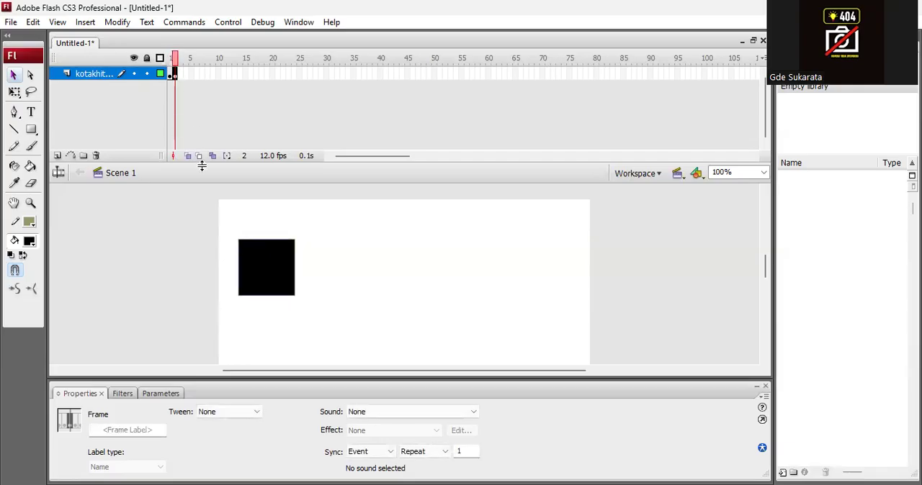
pyautogui.press('F6')
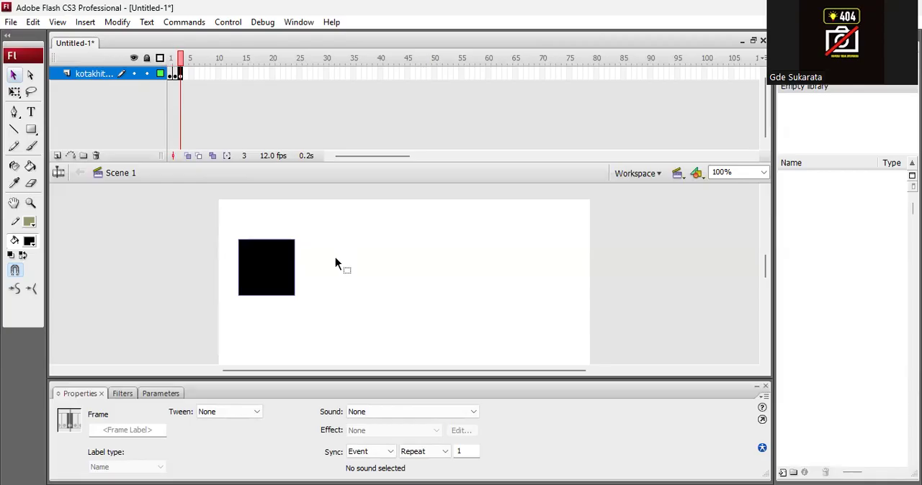
pyautogui.moveTo(277, 266); pyautogui.dragTo(273, 248)
# - Add keyframes at frames 4 to 16, moving the square to successive stage positions and ending at about X 34, Y 24
pyautogui.press('F6')
pyautogui.press('F6')
pyautogui.press('F6')
pyautogui.press('F6')
pyautogui.press('F6')
pyautogui.press('F6')
pyautogui.press('F6')
pyautogui.press('F6')
pyautogui.press('F6')
pyautogui.press('F6')
pyautogui.press('F6')
pyautogui.press('F6')
pyautogui.press('F6')
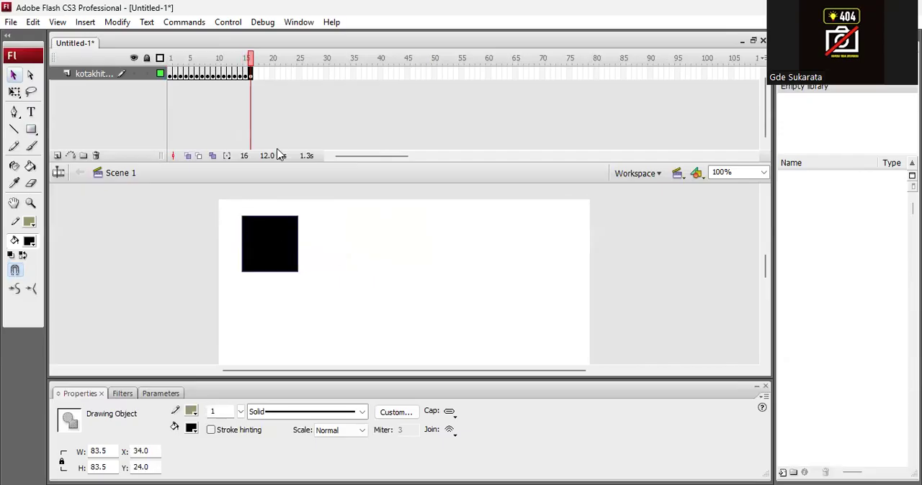
# - Scrub through the timeline and test the movie twice to check the square's frame-by-frame motion
pyautogui.click(250, 62)
pyautogui.moveTo(250, 62); pyautogui.dragTo(210, 97)
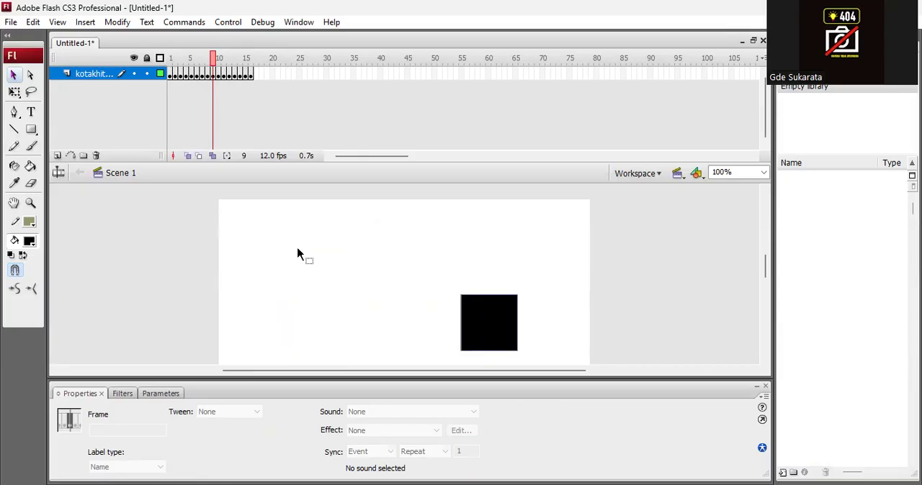
pyautogui.hotkey('ctrl', 'Return')
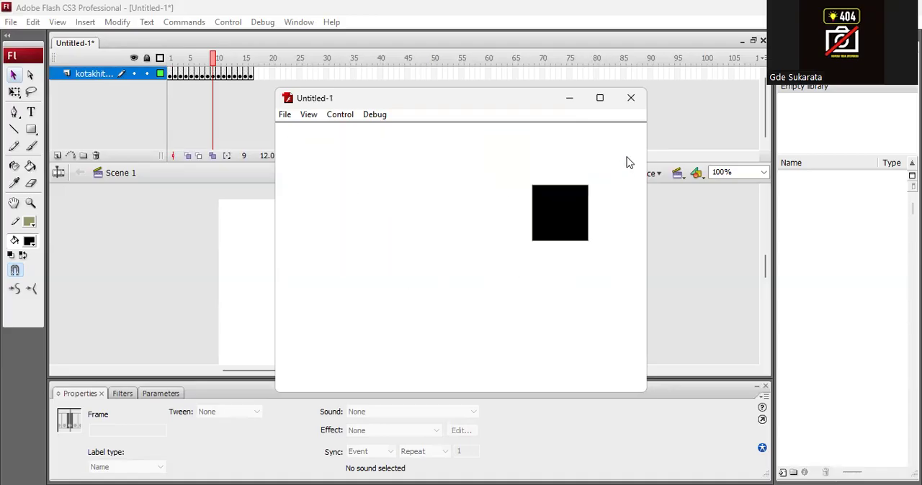
pyautogui.click(631, 98)
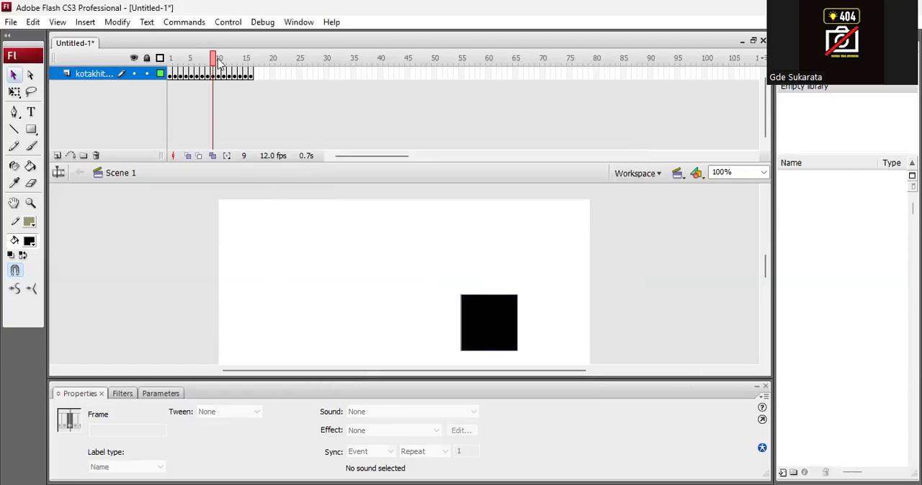
pyautogui.moveTo(214, 58); pyautogui.dragTo(234, 83)
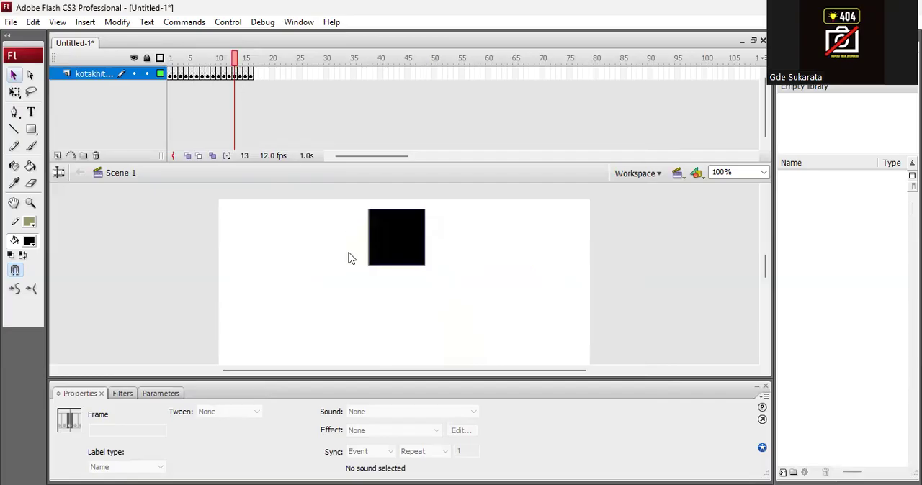
pyautogui.hotkey('ctrl', 'Return')
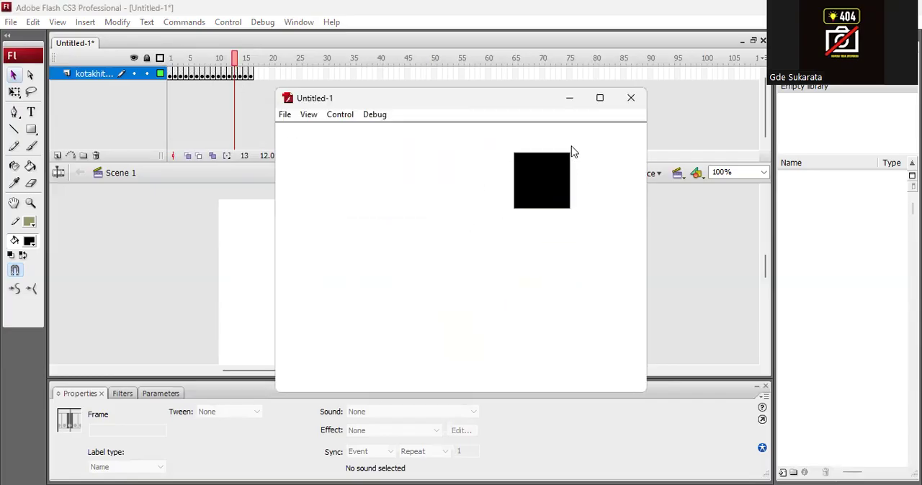
pyautogui.click(631, 105)
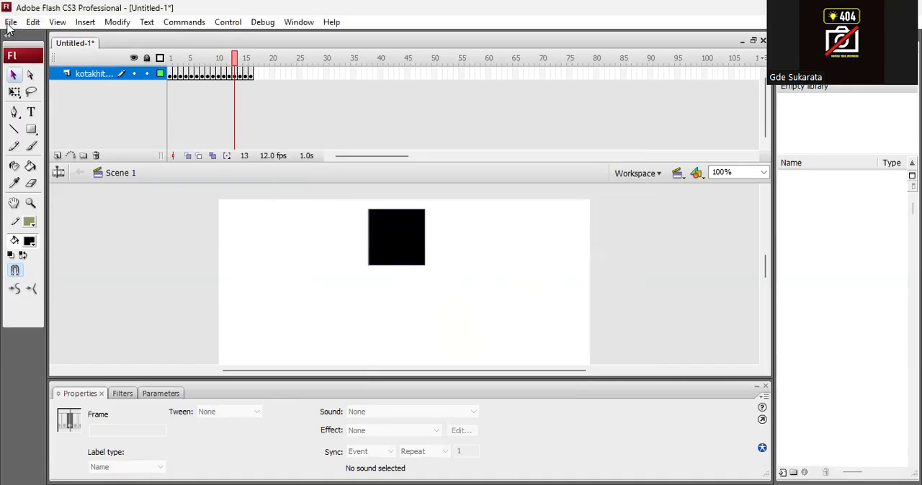
pyautogui.click(10, 22)
pyautogui.click(96, 180)
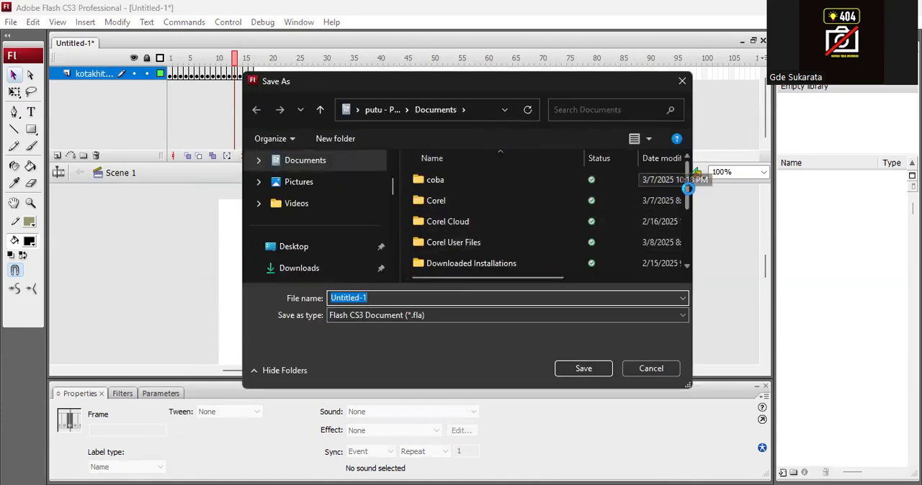
pyautogui.moveTo(690, 177); pyautogui.dragTo(691, 259)
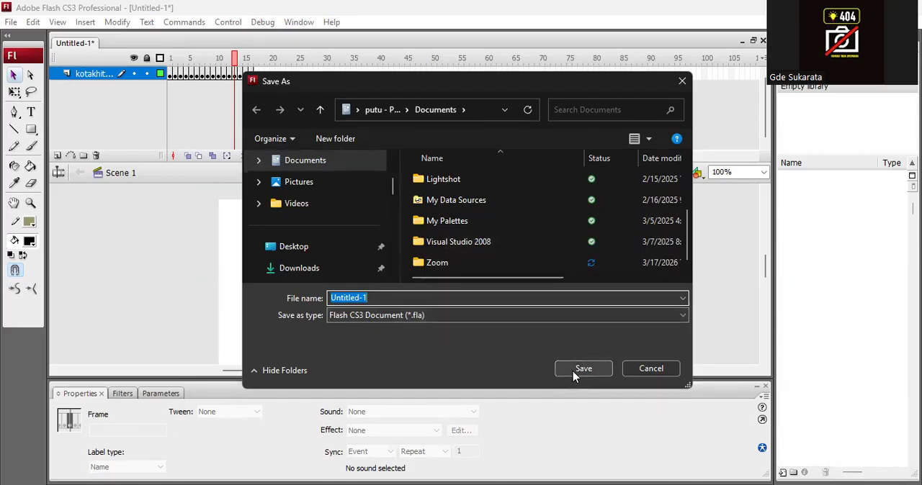
pyautogui.click(651, 370)
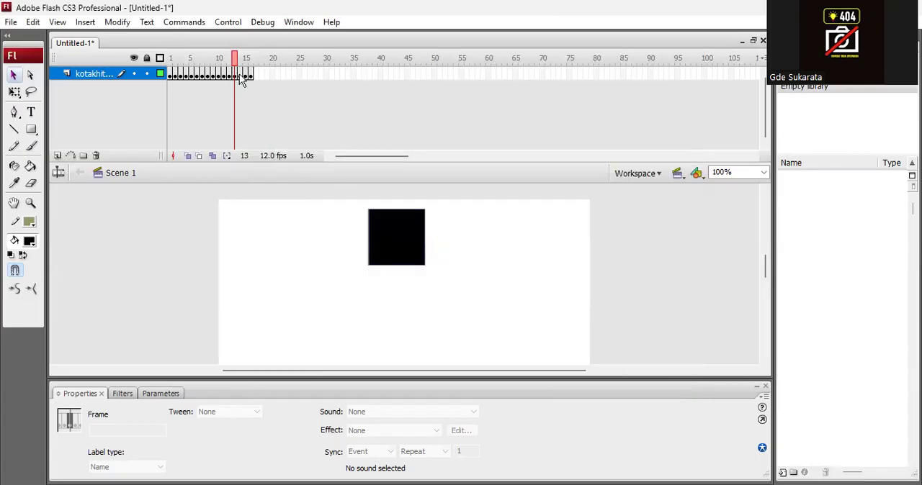
# - Return the playhead to frame 1
pyautogui.moveTo(234, 57); pyautogui.dragTo(170, 60)
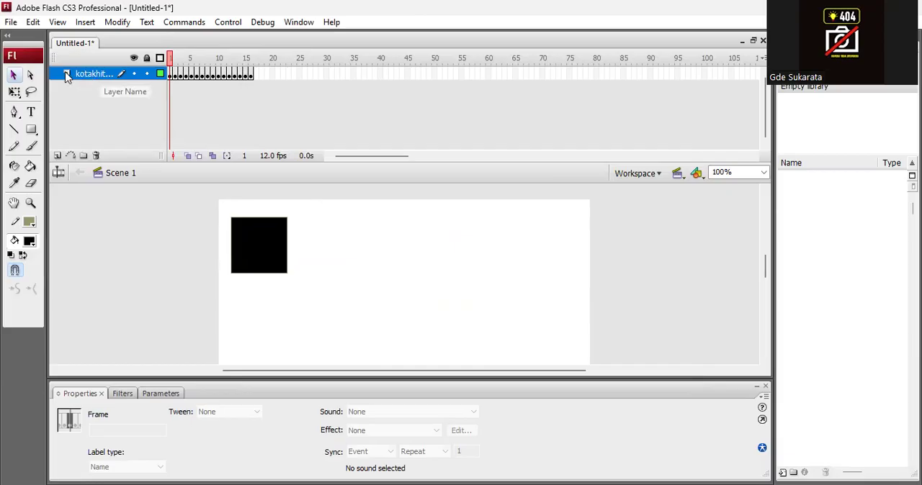